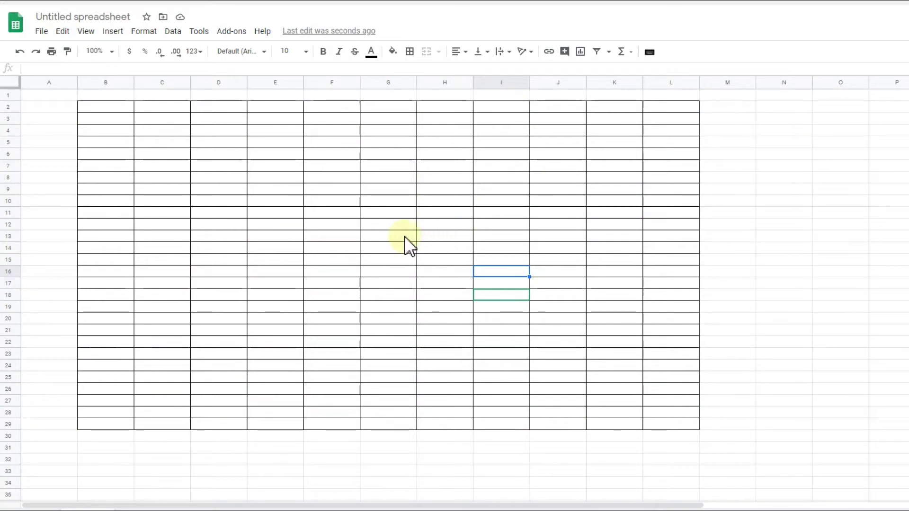
# - Paste the copied 'Print packing slip' into G13, keeping its bold link formatting
pyautogui.click(393, 238)
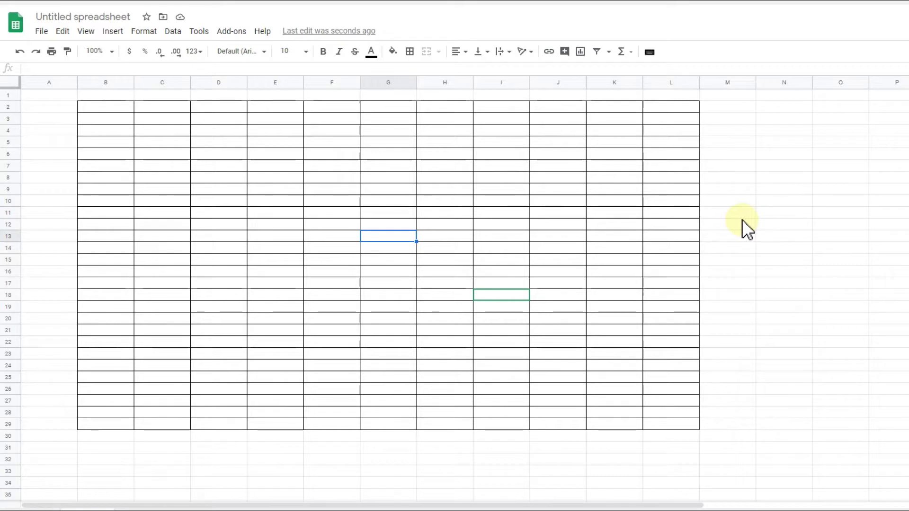
pyautogui.hotkey('ctrl', 'shift', 'v')
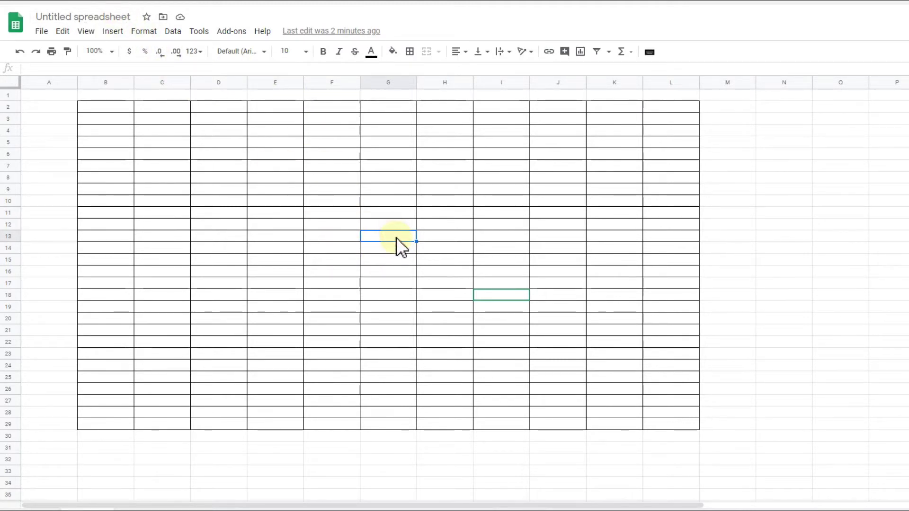
pyautogui.click(391, 238)
pyautogui.write('Print packing slip')
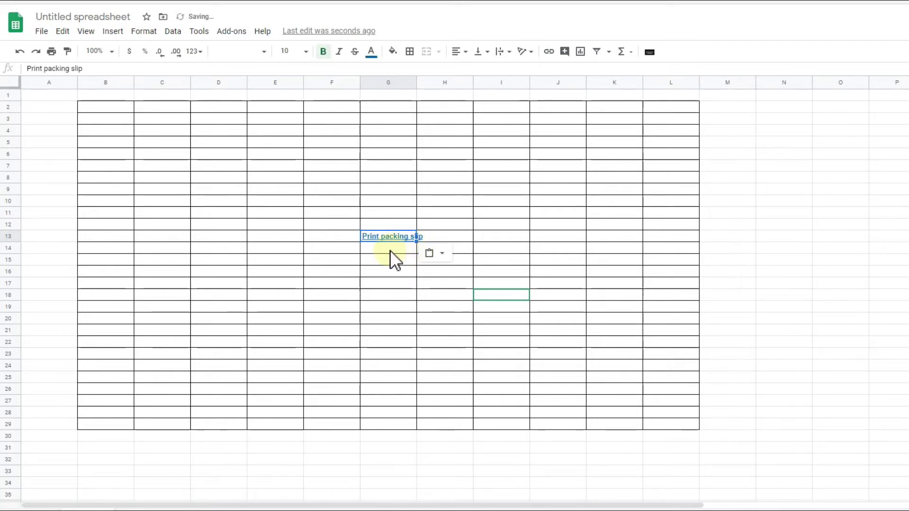
pyautogui.click(390, 251)
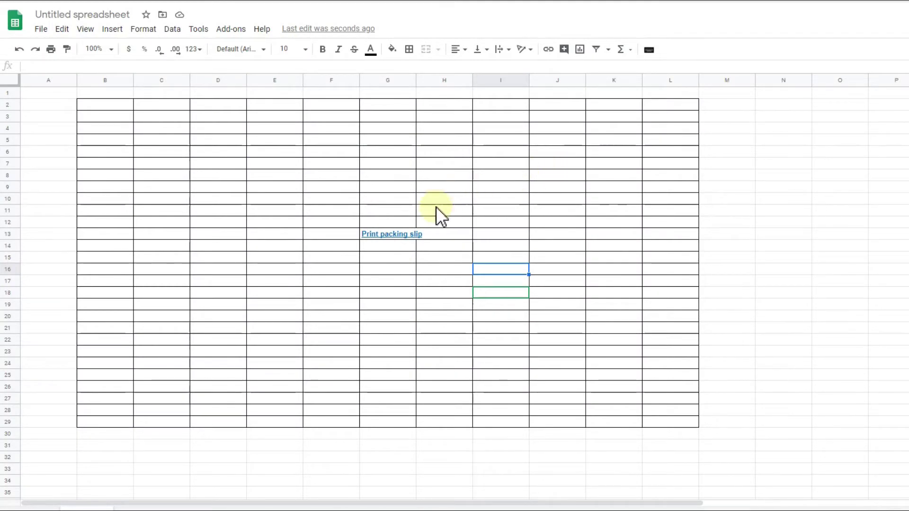
pyautogui.click(382, 185)
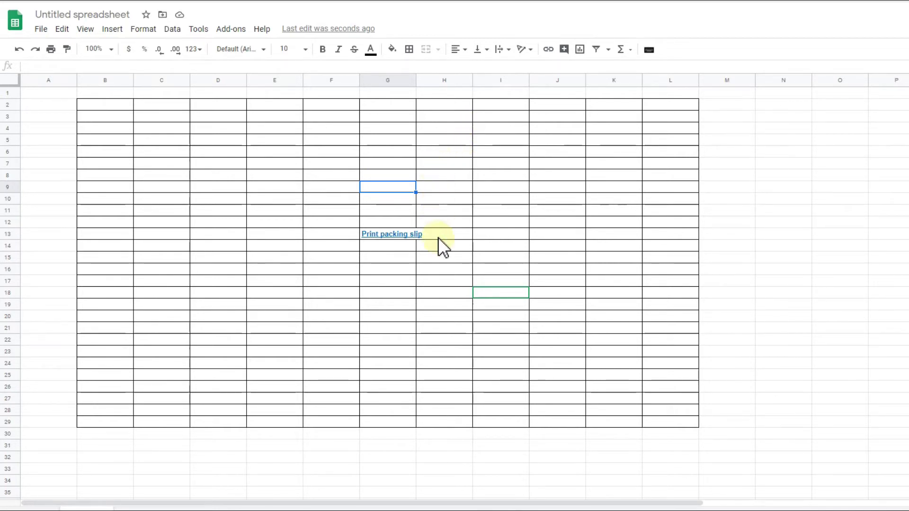
# - Clear all formatting from the 'Print packing slip' text in G13
pyautogui.click(335, 237)
pyautogui.click(375, 239)
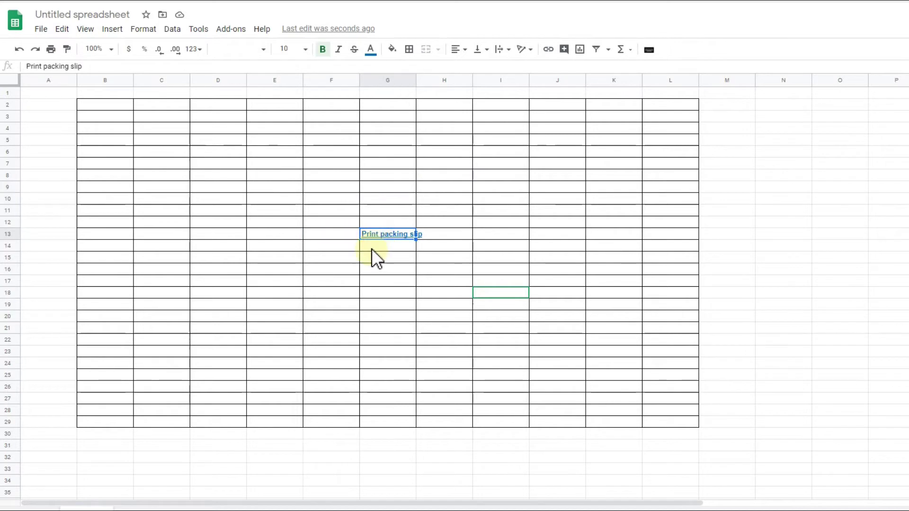
pyautogui.click(143, 29)
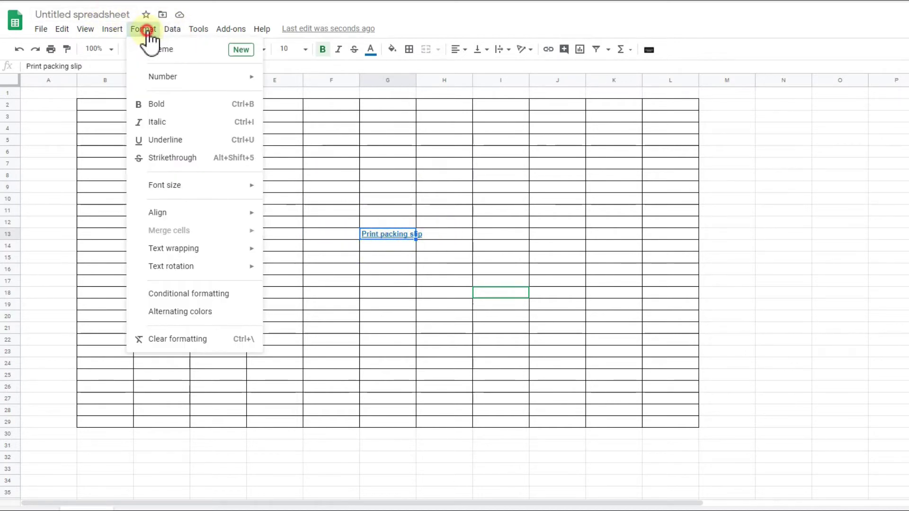
pyautogui.click(180, 339)
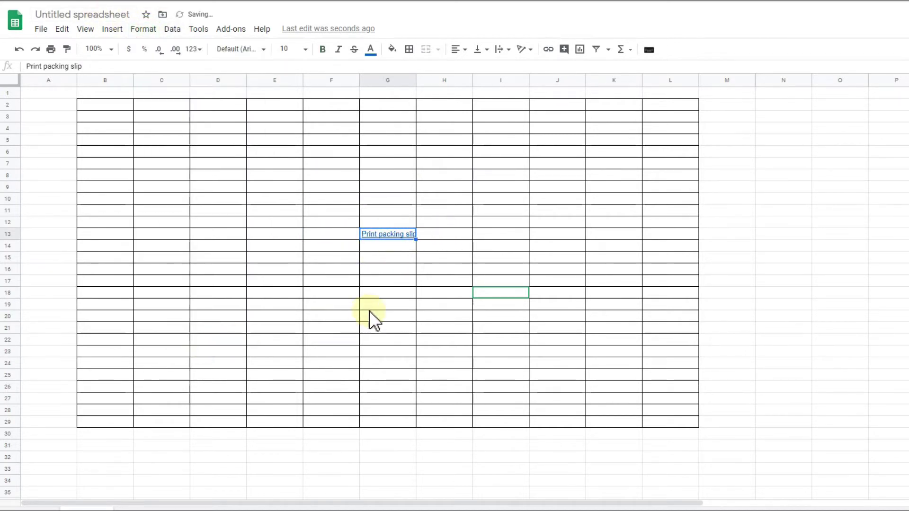
# - Paste another formatted copy of 'Print packing slip' into G15
pyautogui.click(388, 256)
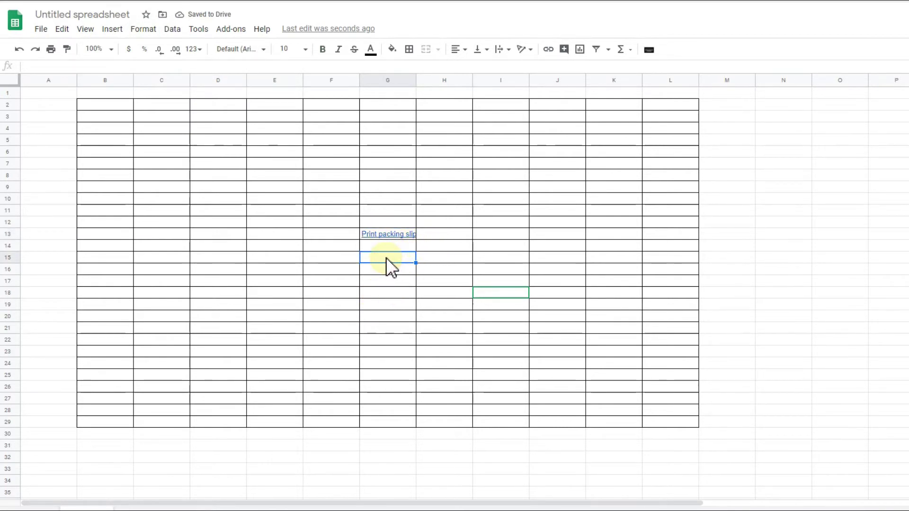
pyautogui.write('Print packing slip')
pyautogui.click(402, 281)
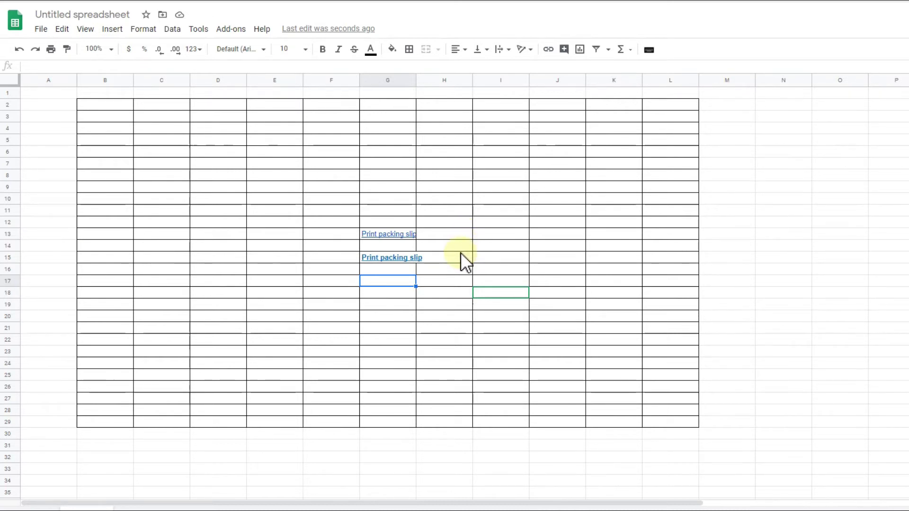
pyautogui.click(426, 290)
pyautogui.click(401, 280)
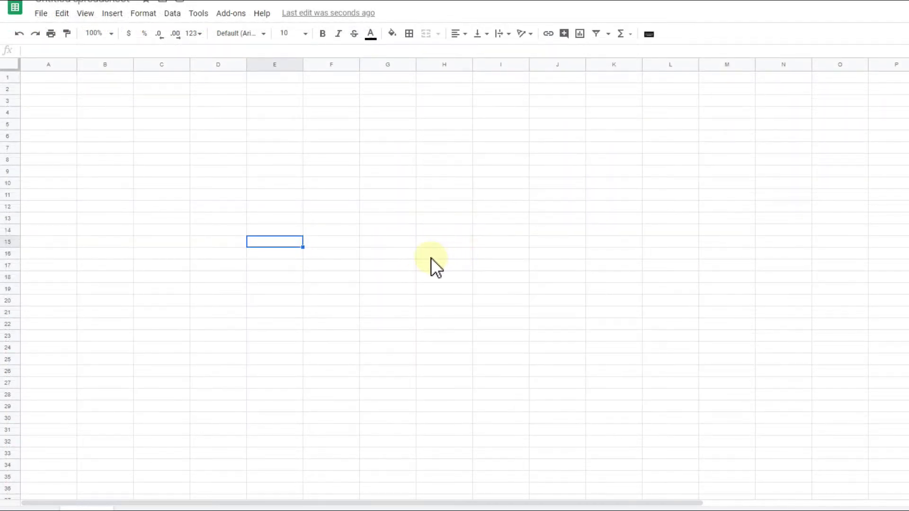
pyautogui.write('Print packing slip')
pyautogui.press('Down')
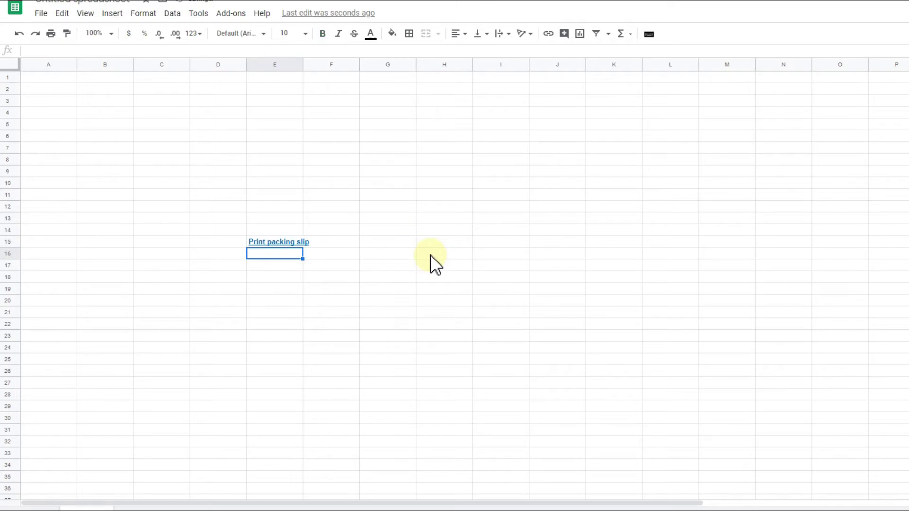
pyautogui.hotkey('ctrl', 'shift', 'v')
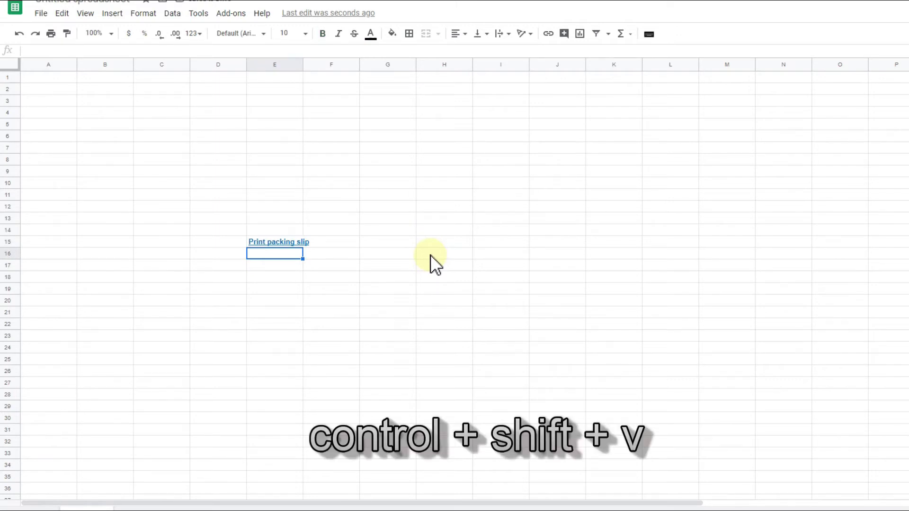
pyautogui.press('Right')
pyautogui.press('Right')
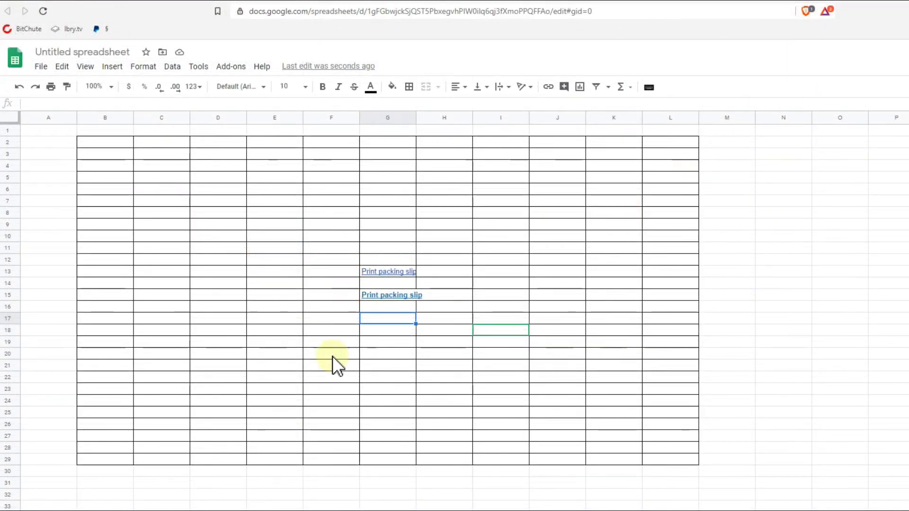
# - Enter 'Print packing slip' in G17 as plain text, removing the leading space
pyautogui.click(400, 324)
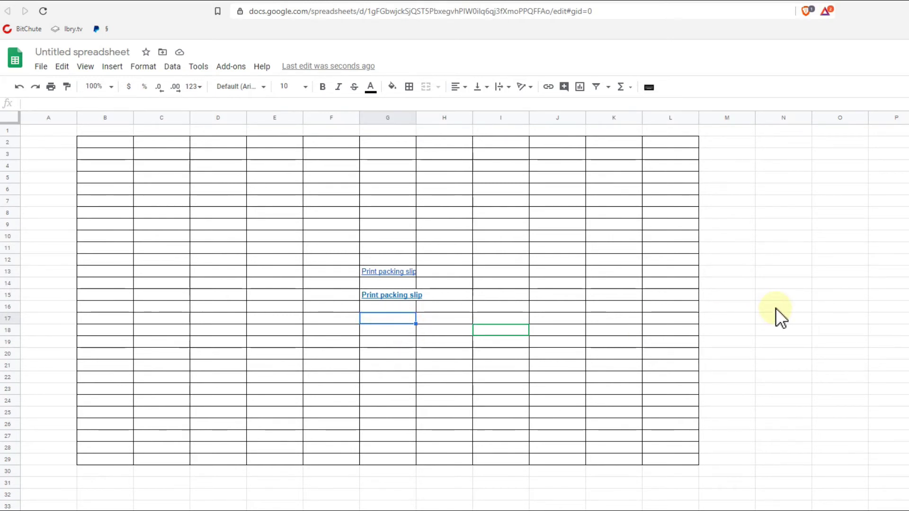
pyautogui.press('Up')
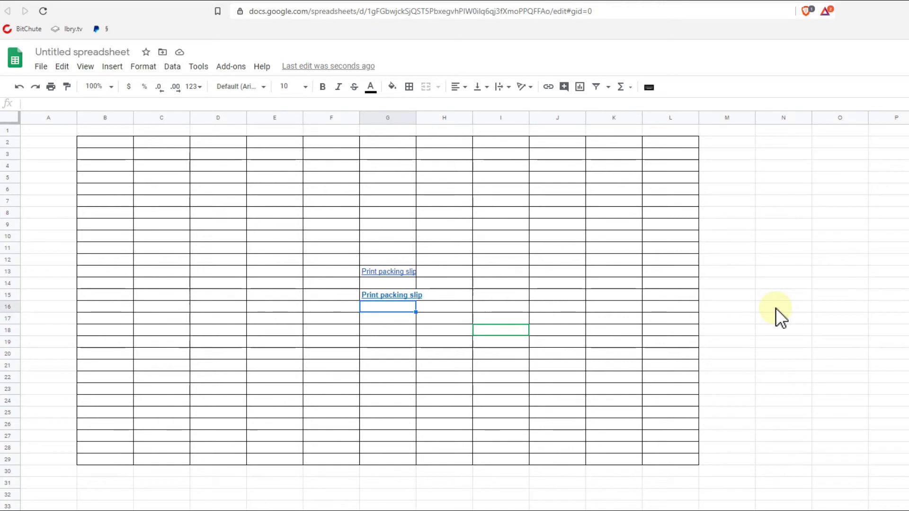
pyautogui.press('Down')
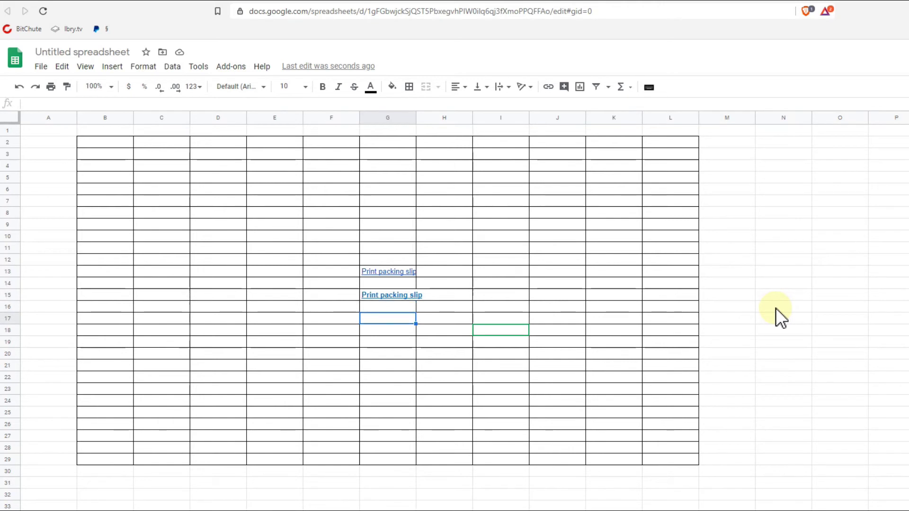
pyautogui.press('Return')
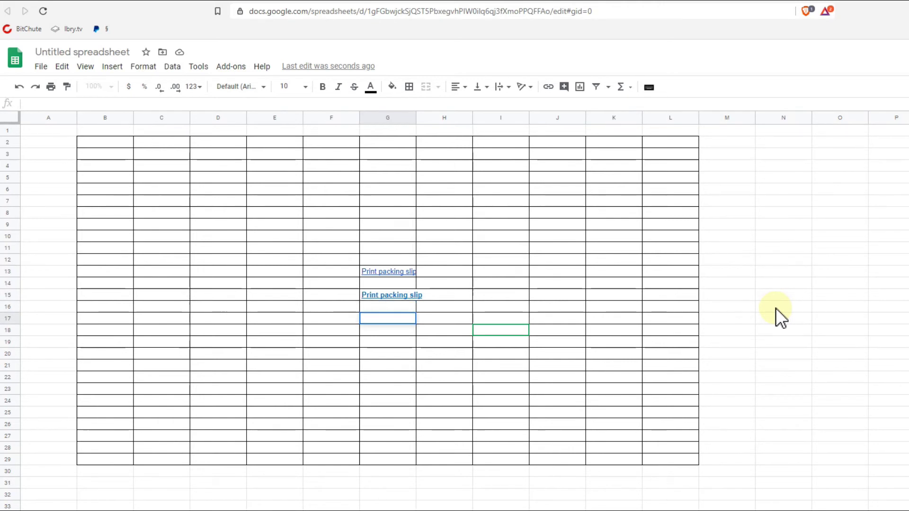
pyautogui.write('dd')
pyautogui.press('BackSpace')
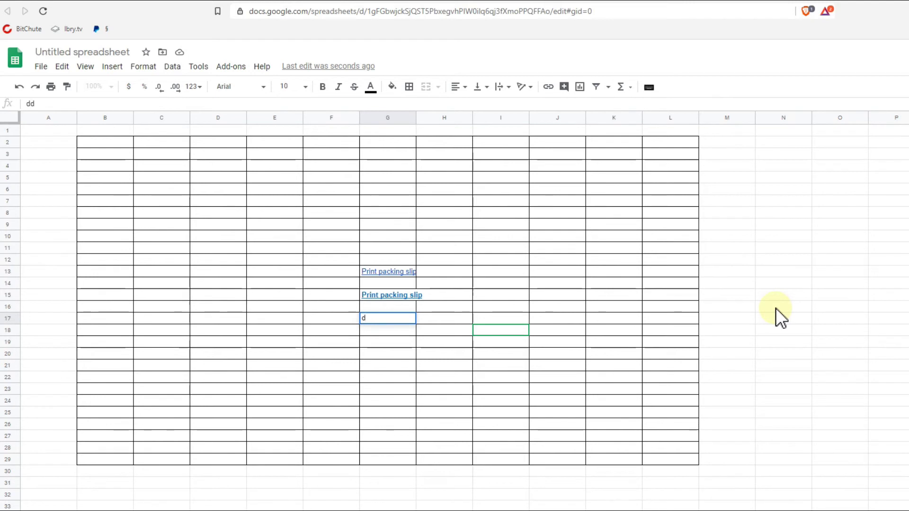
pyautogui.press('BackSpace')
pyautogui.write('Print packing slip')
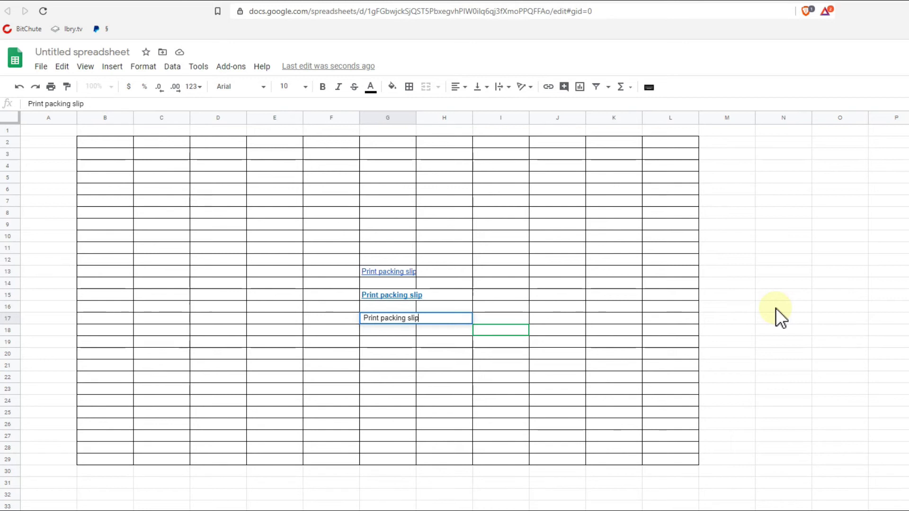
pyautogui.press('Home')
pyautogui.press('Delete')
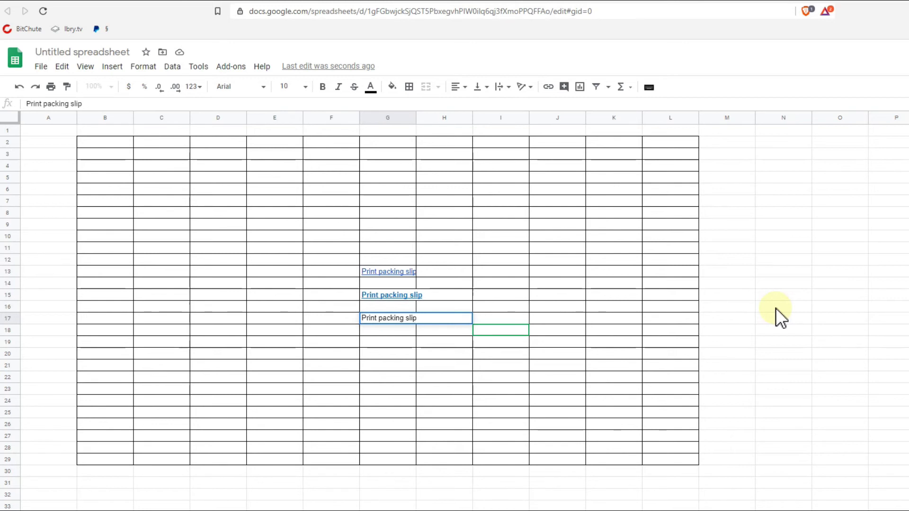
pyautogui.press('Return')
pyautogui.press('Down')
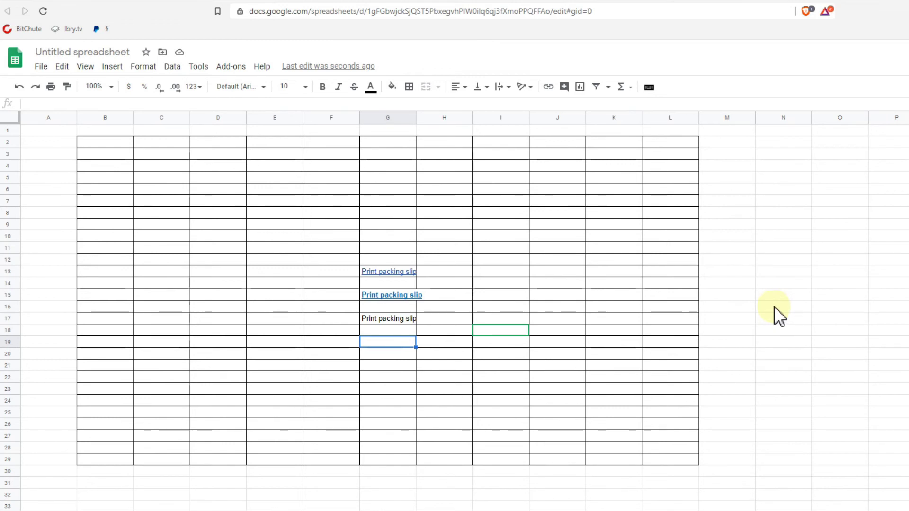
# - Paste plain 'Print packing slip' copies into G19, G21 and G23
pyautogui.write('Print packing slip')
pyautogui.press('Down')
pyautogui.press('Down')
pyautogui.hotkey('ctrl', 'v')
pyautogui.press('Down')
pyautogui.press('Down')
pyautogui.hotkey('ctrl', 'v')
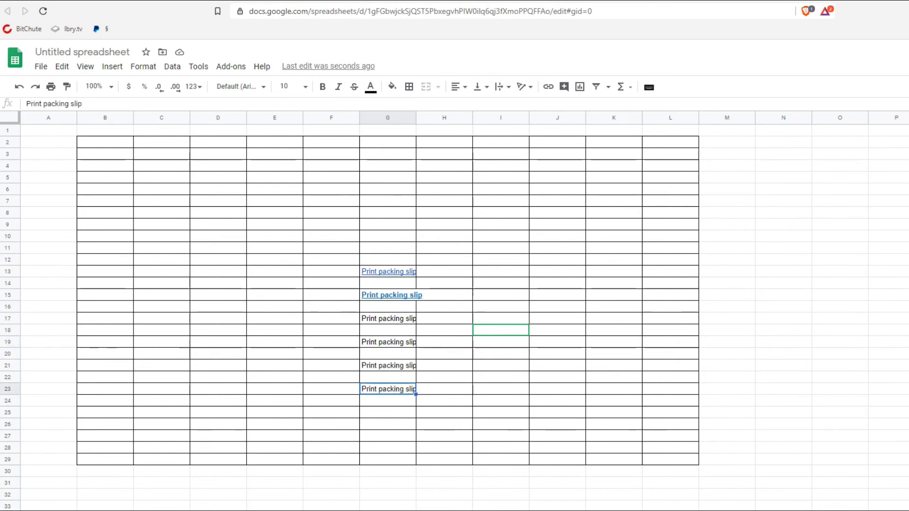